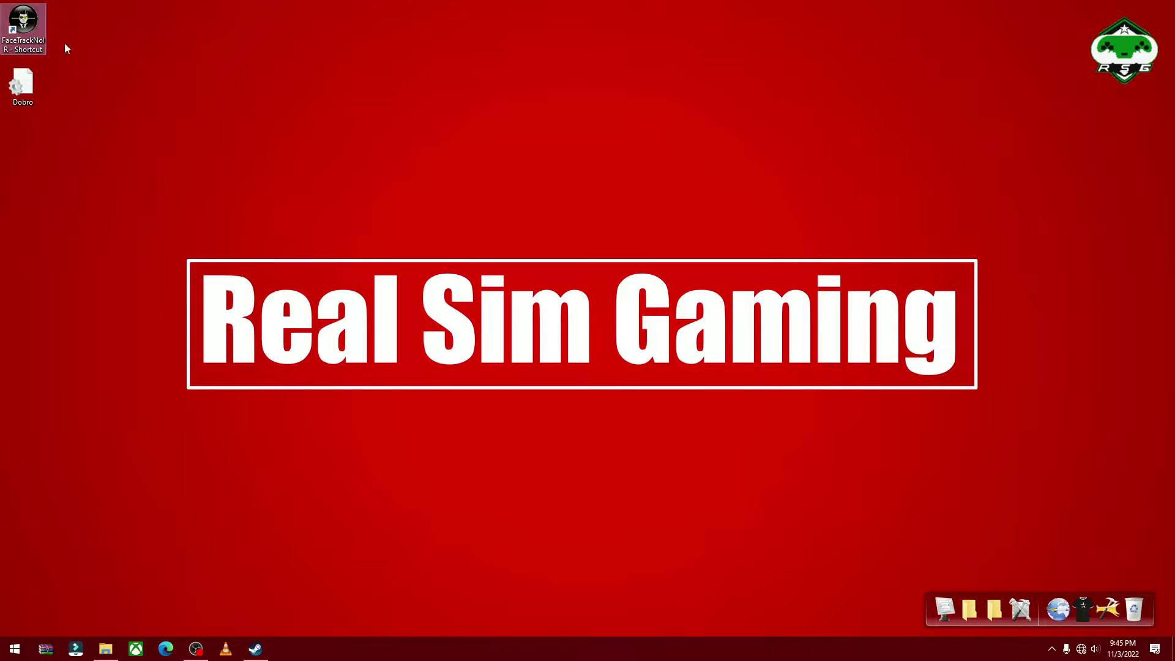
Copy Dobro.ini from the desktop into FaceTrackNoIR's Settings folder, replacing the existing file.
left_click(95, 66)
right_click(34, 79)
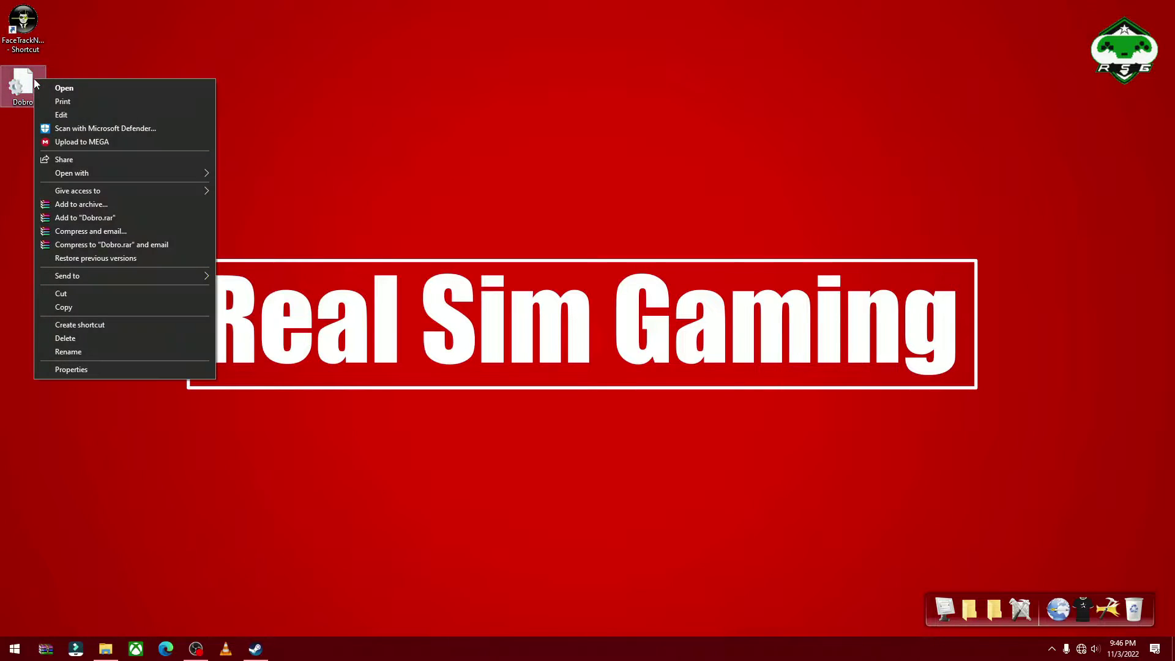
left_click(65, 310)
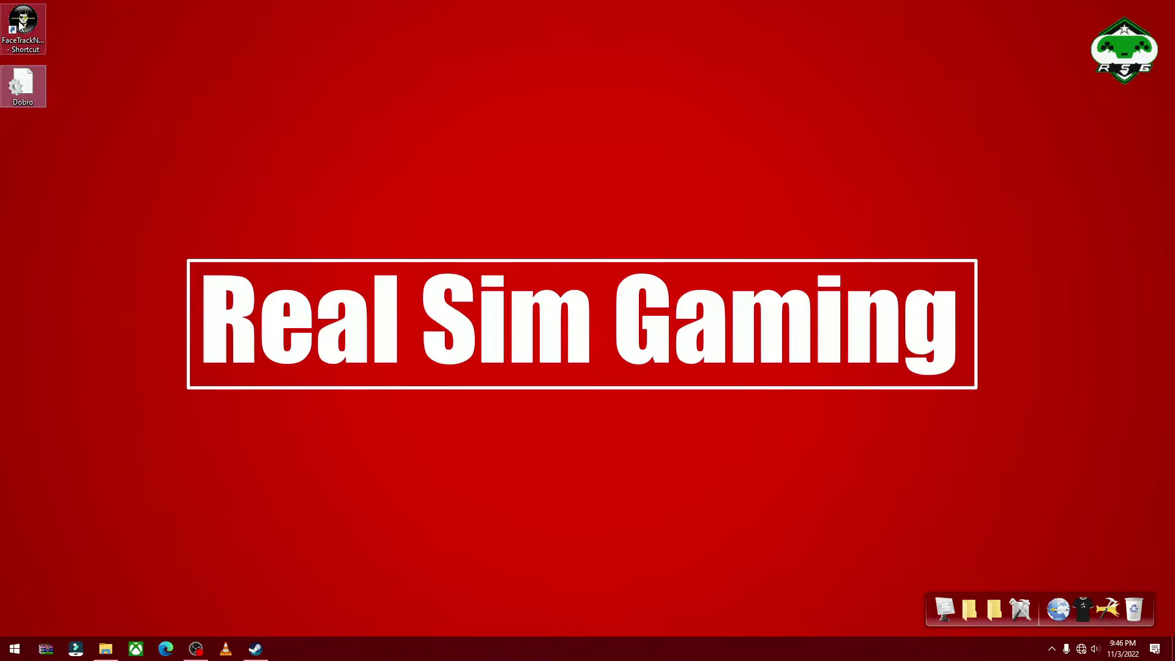
right_click(20, 26)
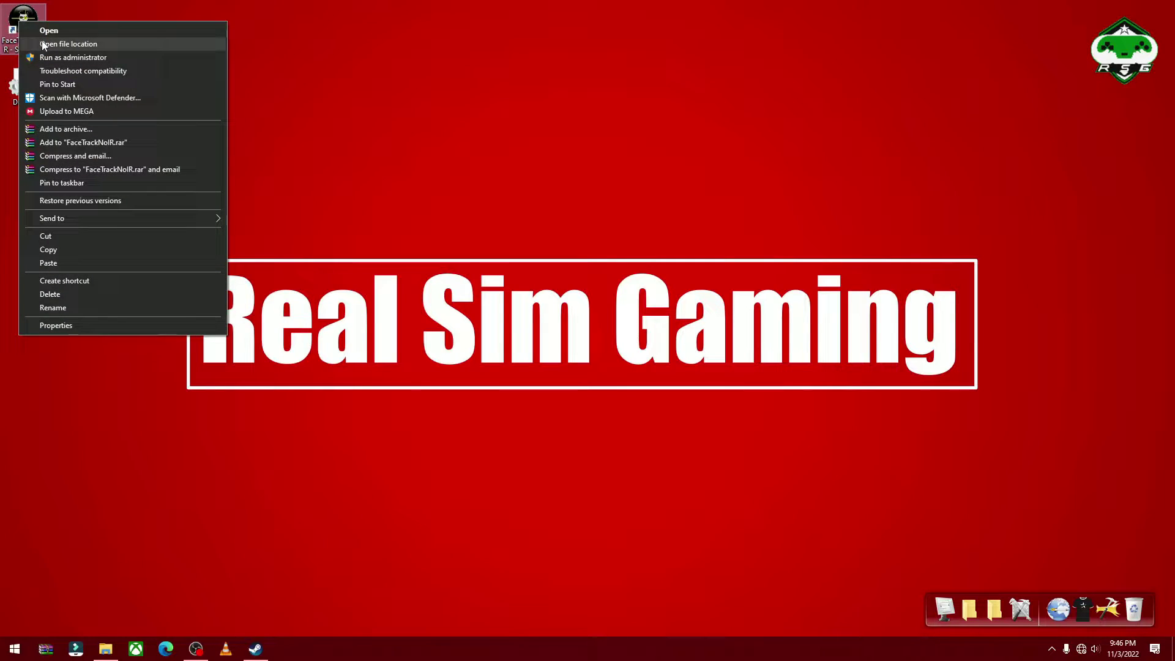
left_click(43, 44)
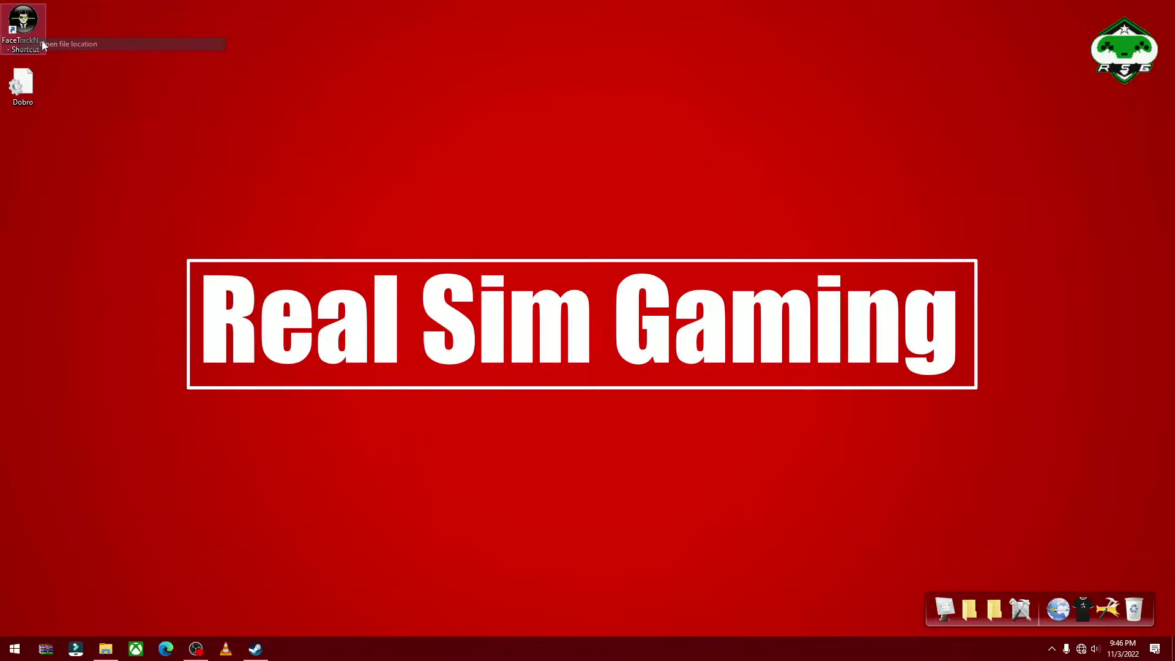
double_click(84, 159)
right_click(104, 133)
left_click(145, 223)
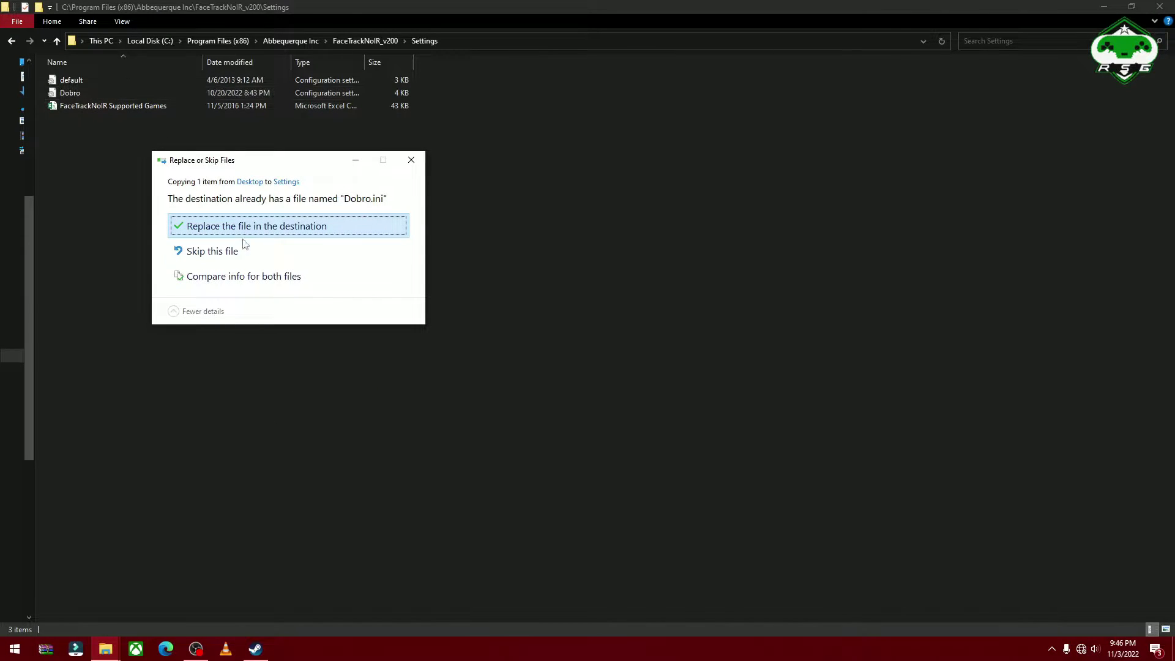
left_click(299, 222)
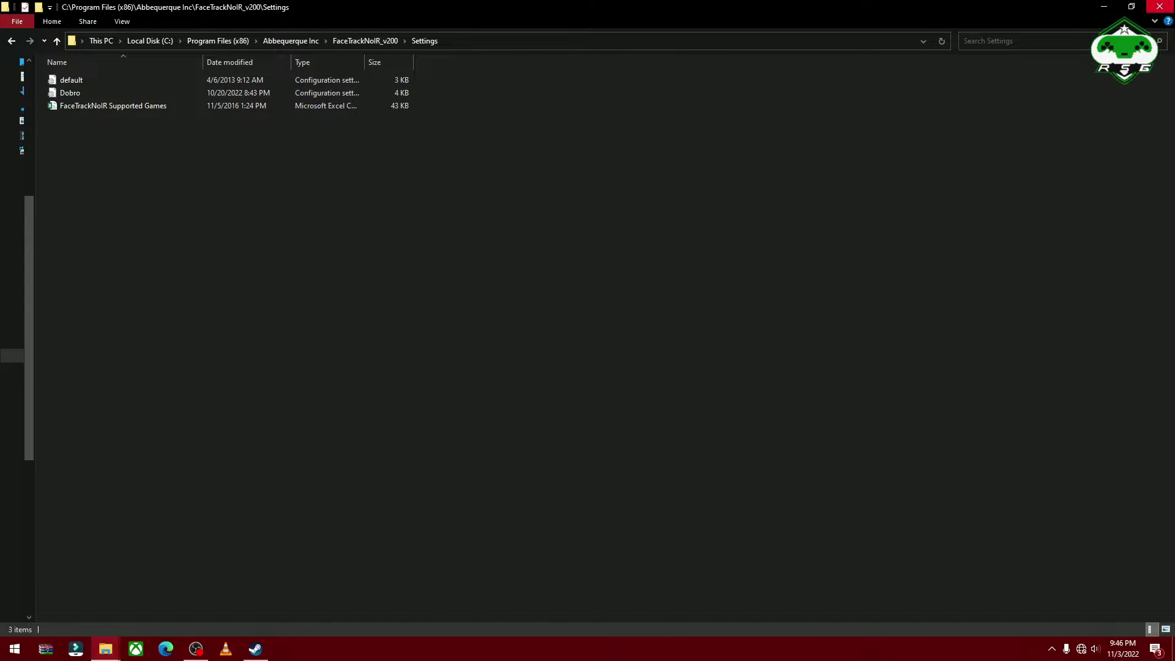
Close Explorer, refresh the desktop and launch FaceTrackNoIR from its shortcut.
left_click(1160, 7)
right_click(486, 93)
left_click(535, 129)
left_click(32, 32)
double_click(32, 32)
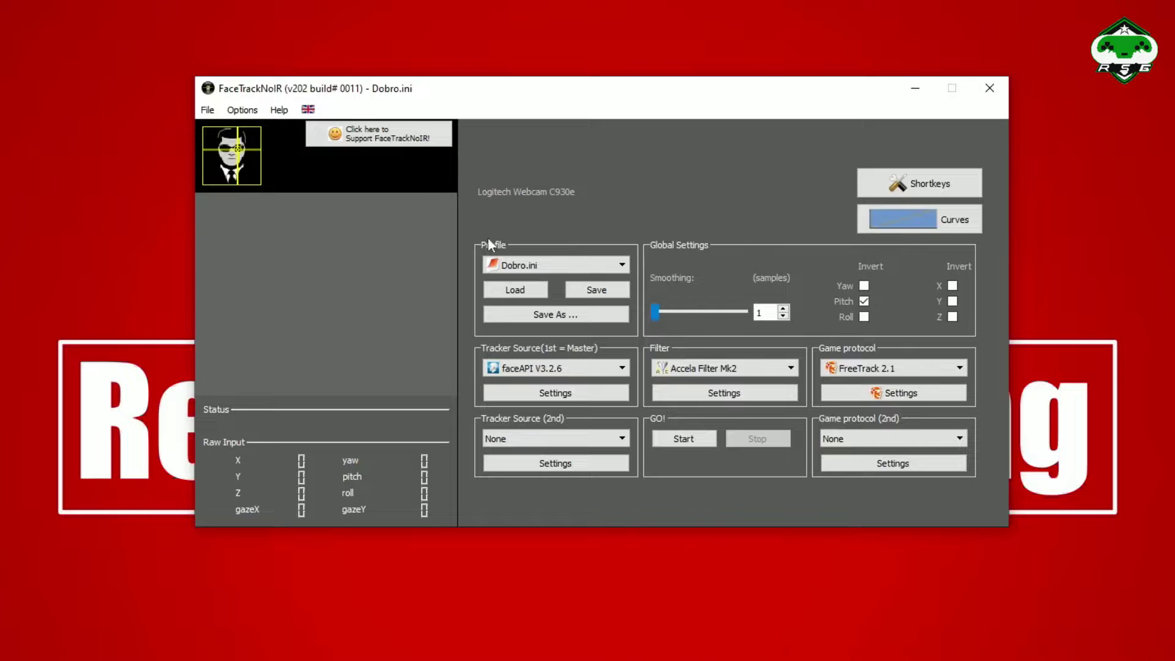
Load Dobro.ini from FaceTrackNoIR_v200\Settings and save it as the current profile.
left_click(516, 290)
left_click(541, 139)
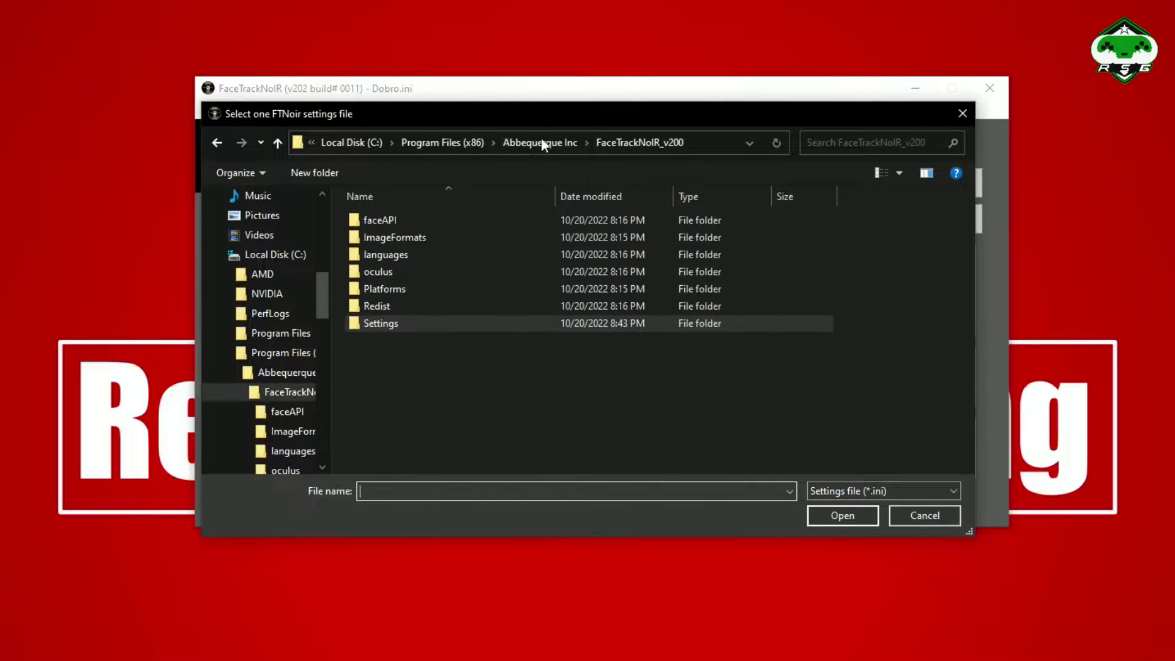
double_click(398, 324)
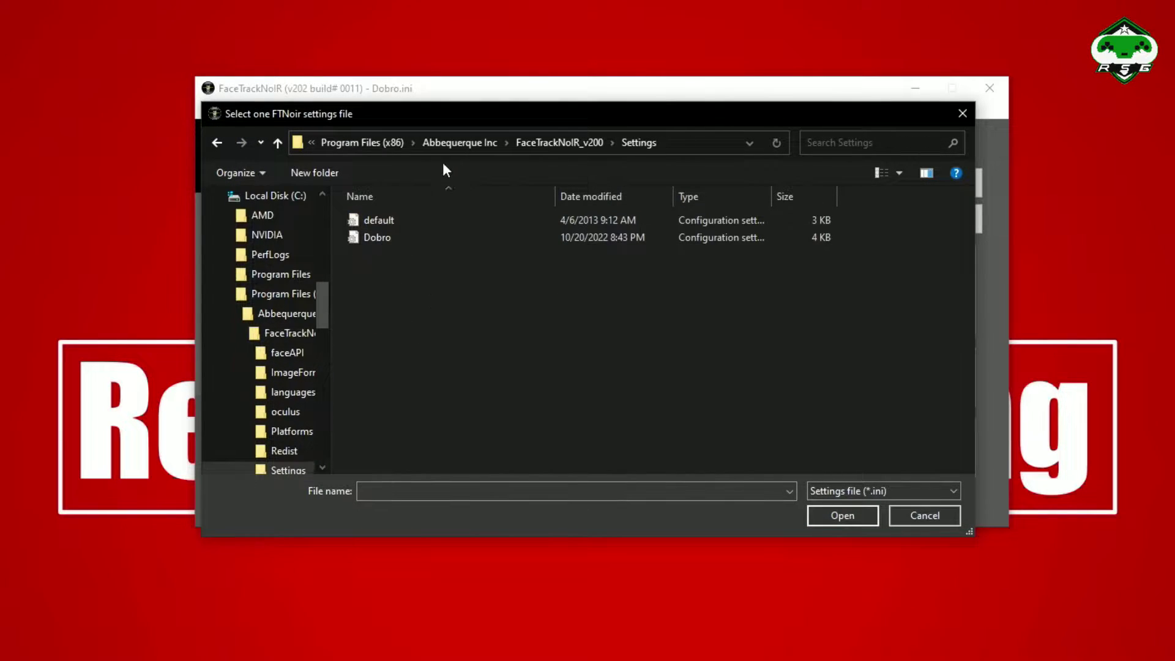
left_click(383, 238)
left_click(837, 515)
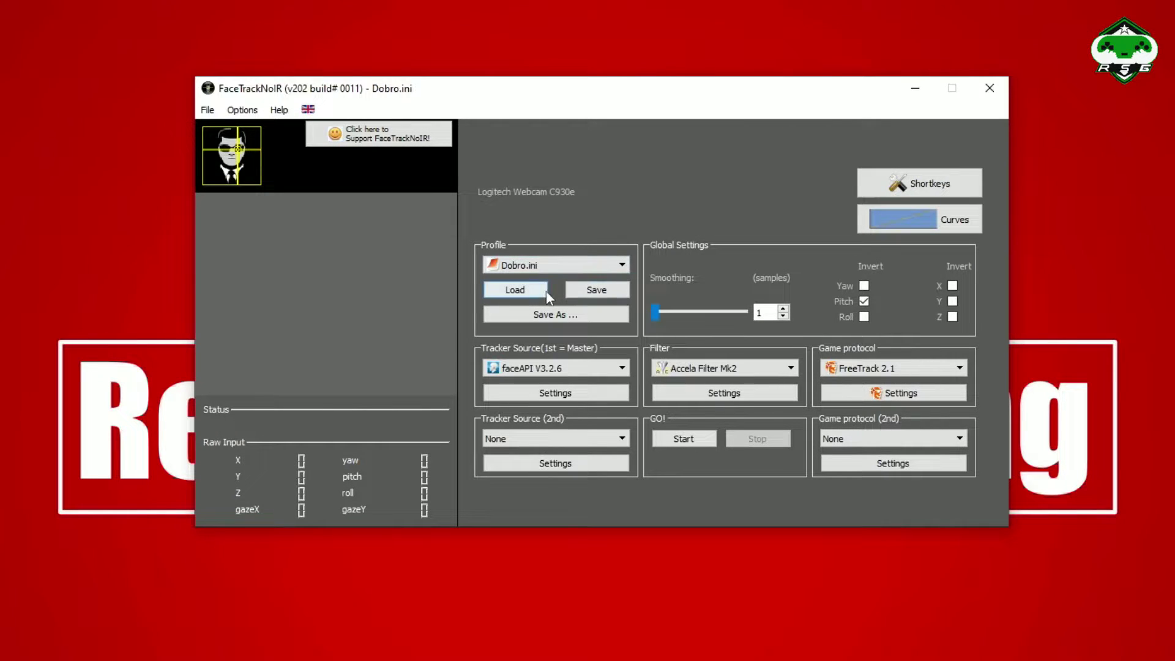
left_click(602, 291)
left_click(672, 314)
Set smoothing to 1 sample and confirm Center is on HOME and Start/stop on END.
key("Left")
key("Left")
key("Left")
left_click(927, 181)
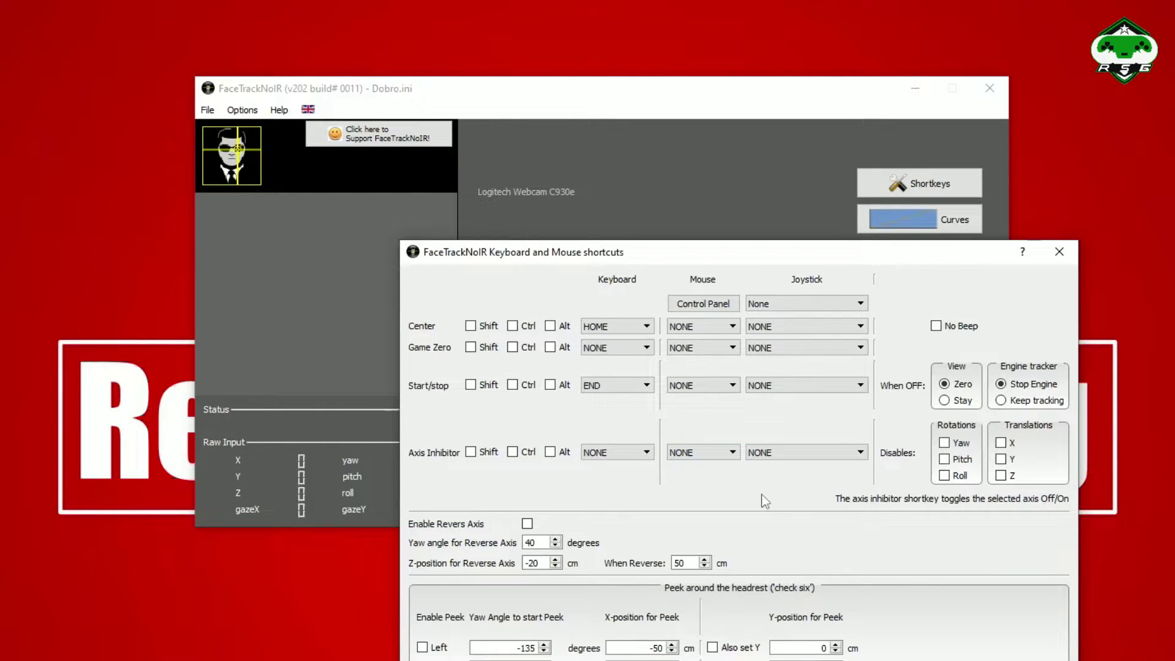
key("Escape")
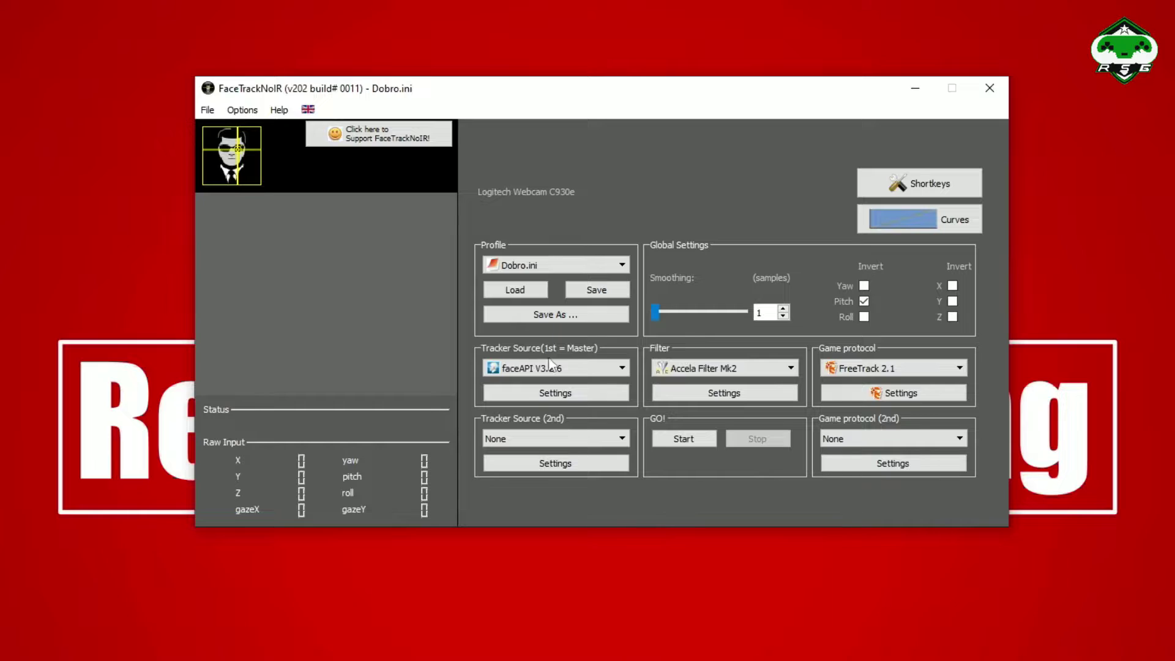
Keep faceAPI as the tracker and the Logitech Webcam C930e as its camera.
left_click(594, 369)
left_click(594, 369)
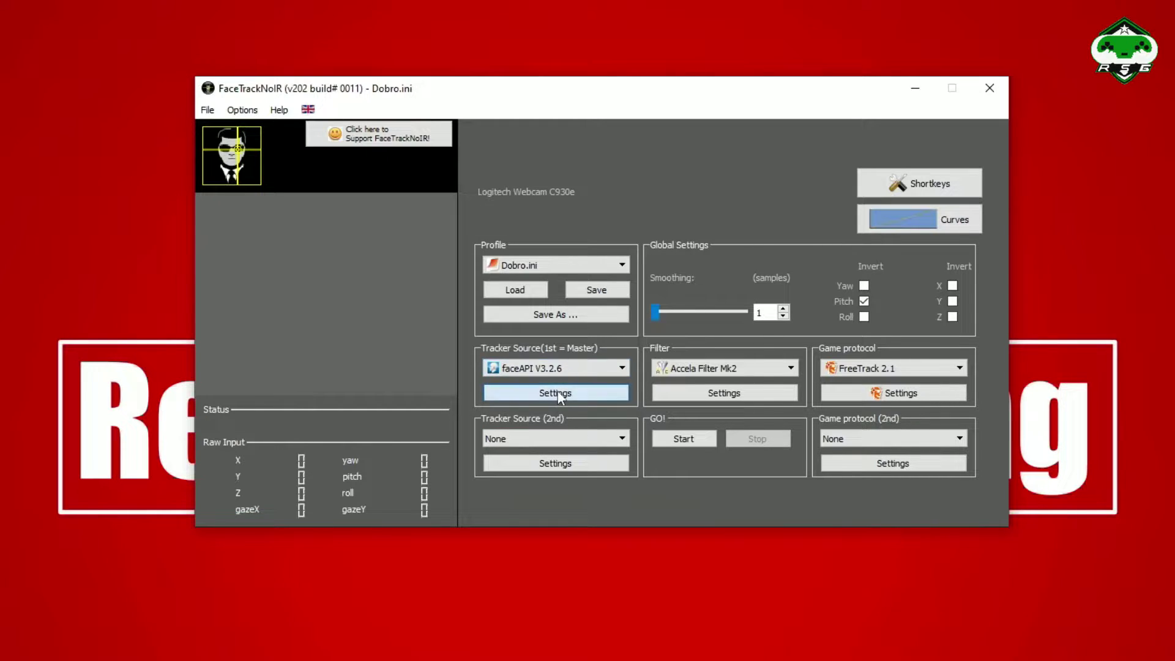
left_click(559, 396)
left_click(558, 305)
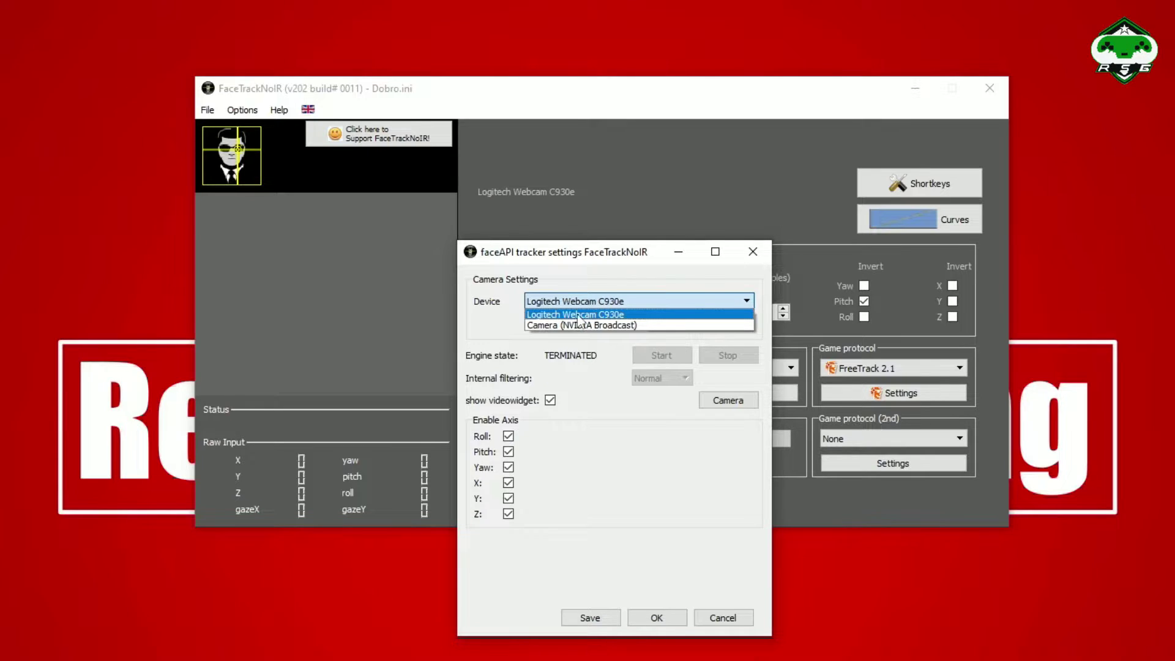
left_click(578, 315)
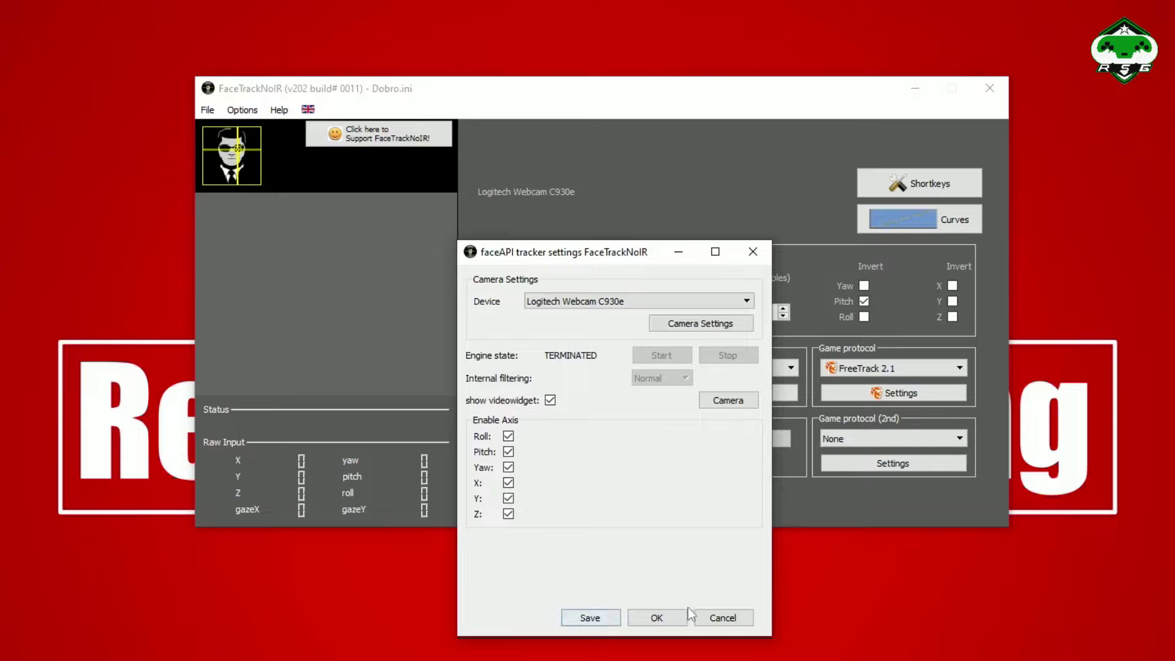
left_click(728, 624)
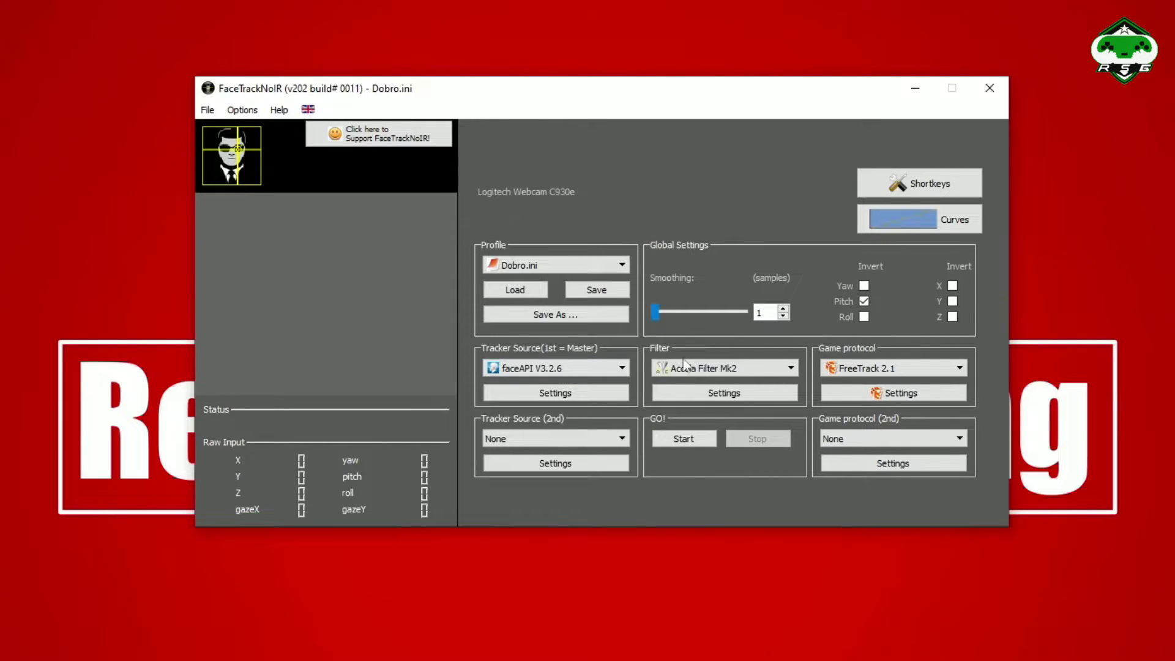
left_click(707, 369)
left_click(710, 380)
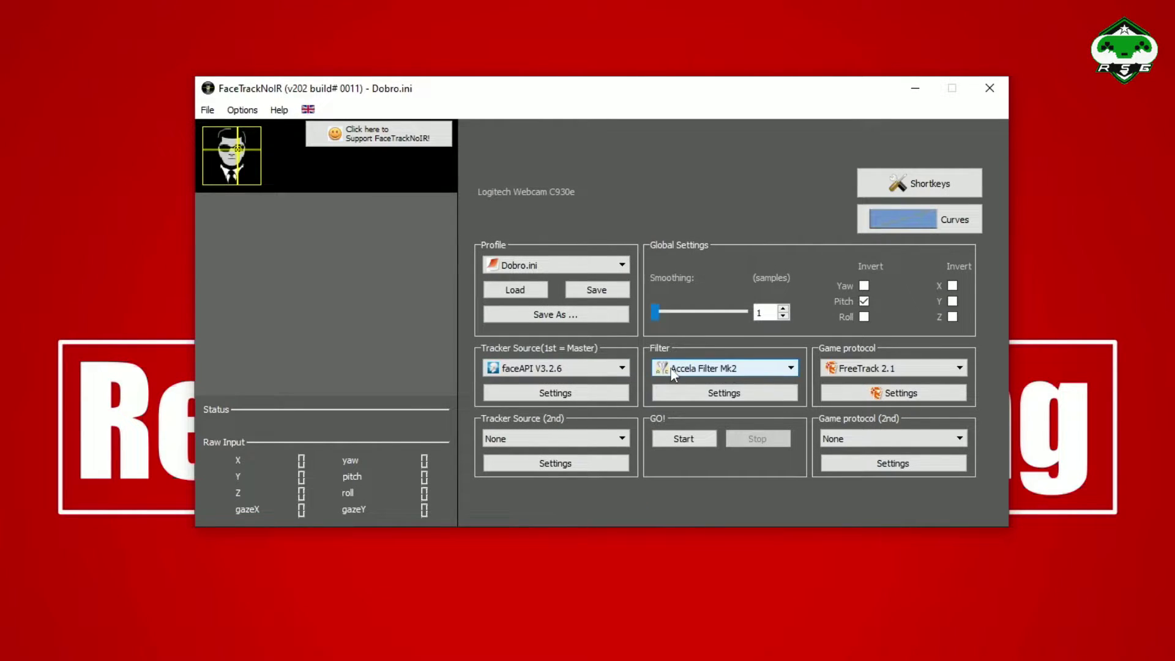
left_click(723, 397)
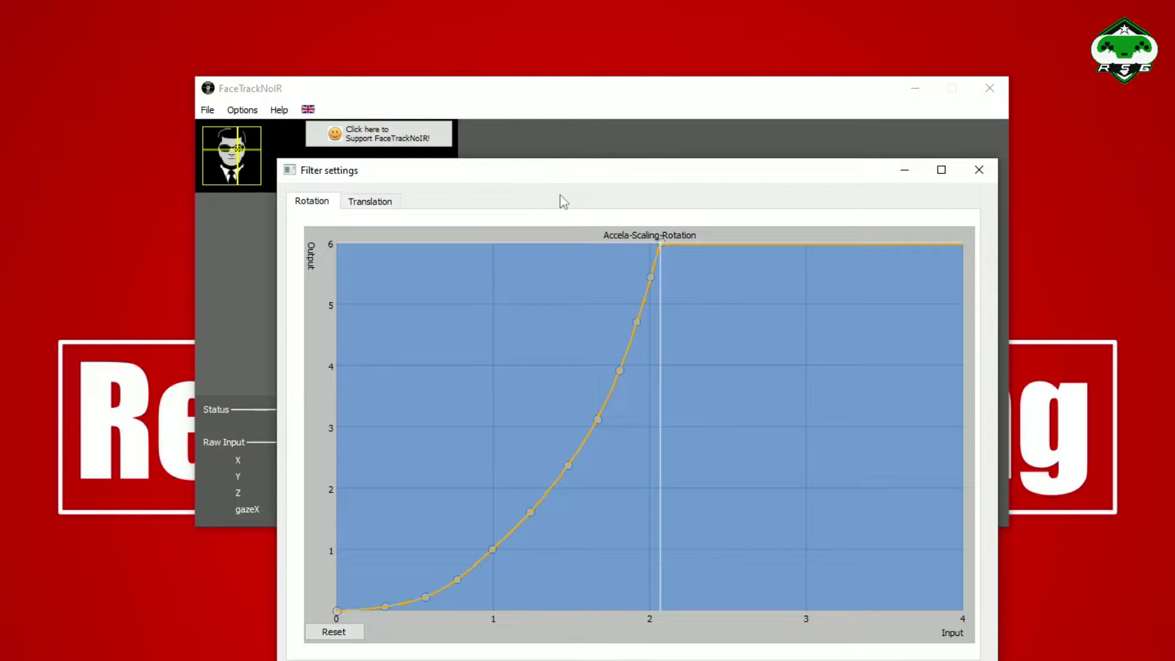
left_click(990, 183)
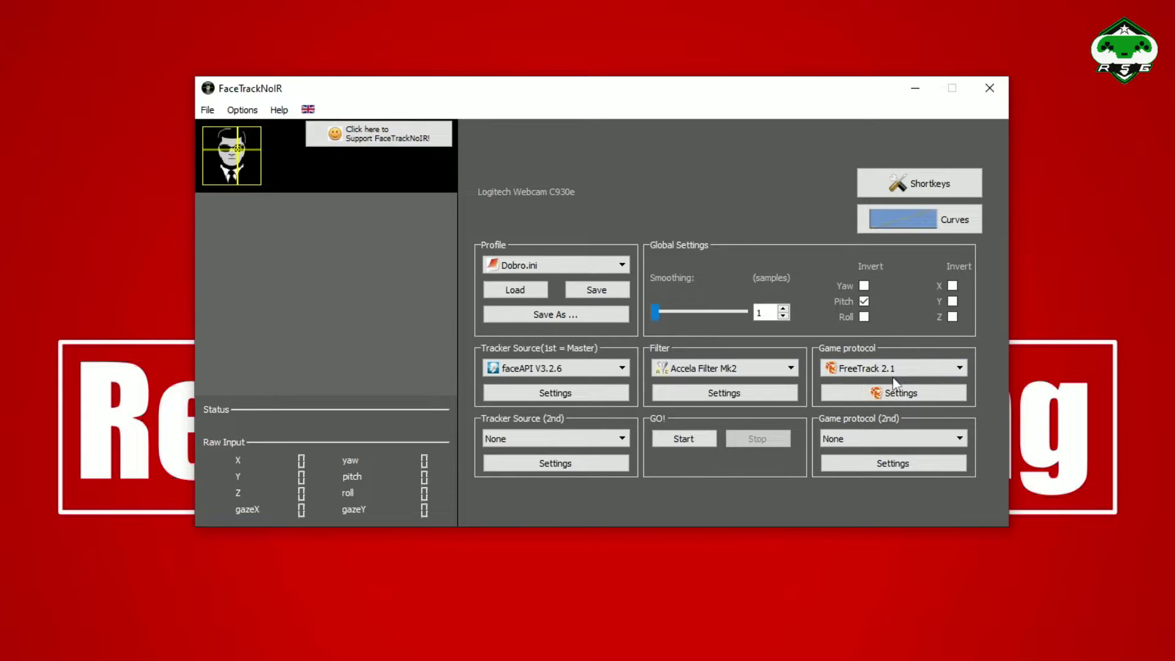
left_click(911, 397)
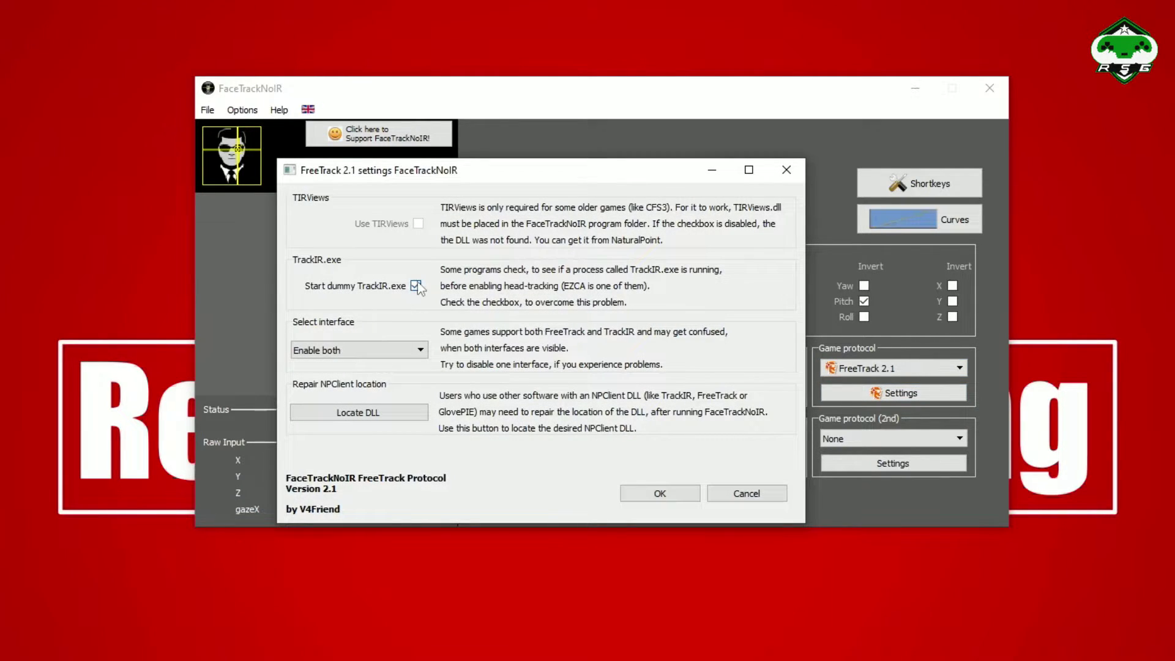
left_click(414, 351)
left_click(352, 365)
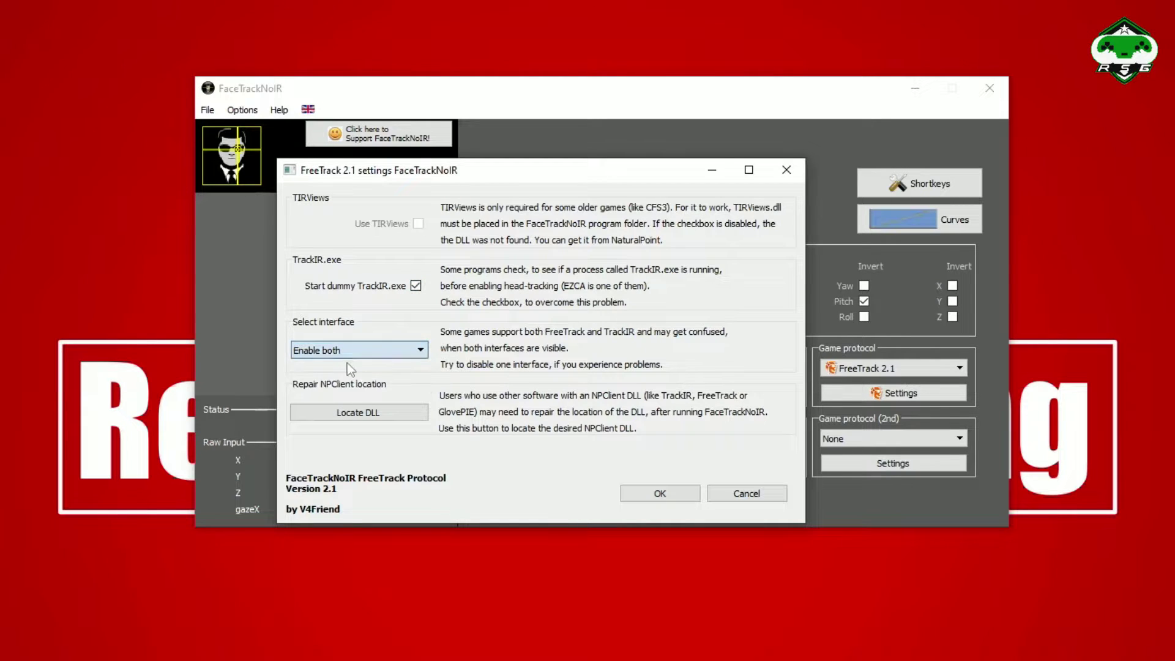
left_click(359, 412)
left_click(999, 596)
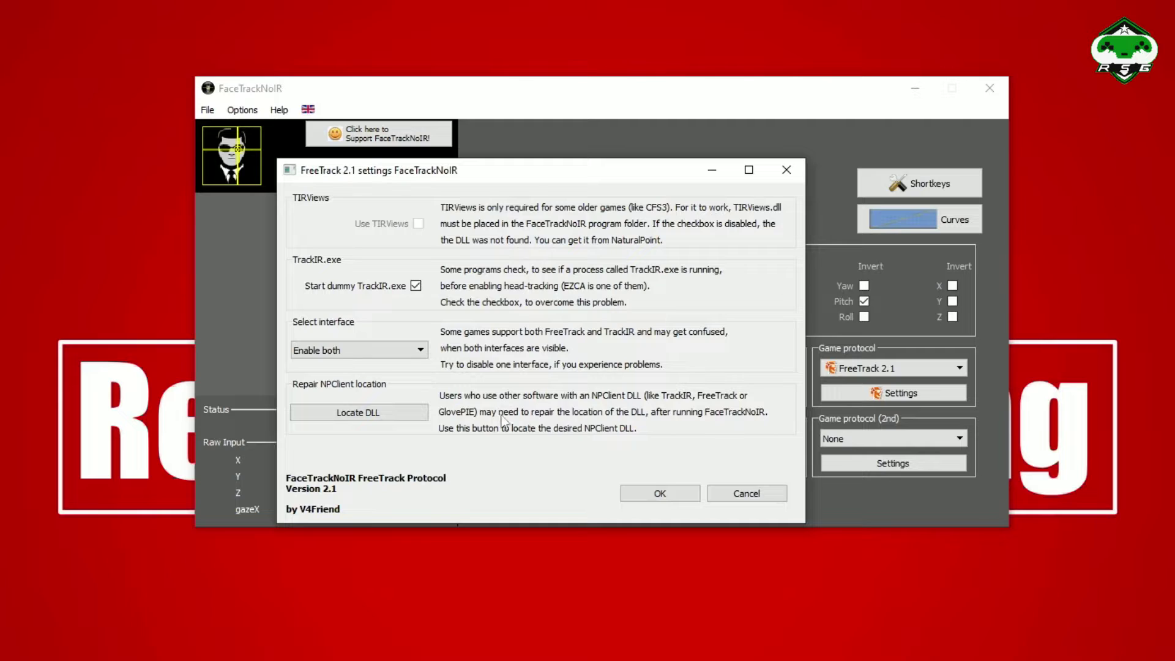
left_click(747, 493)
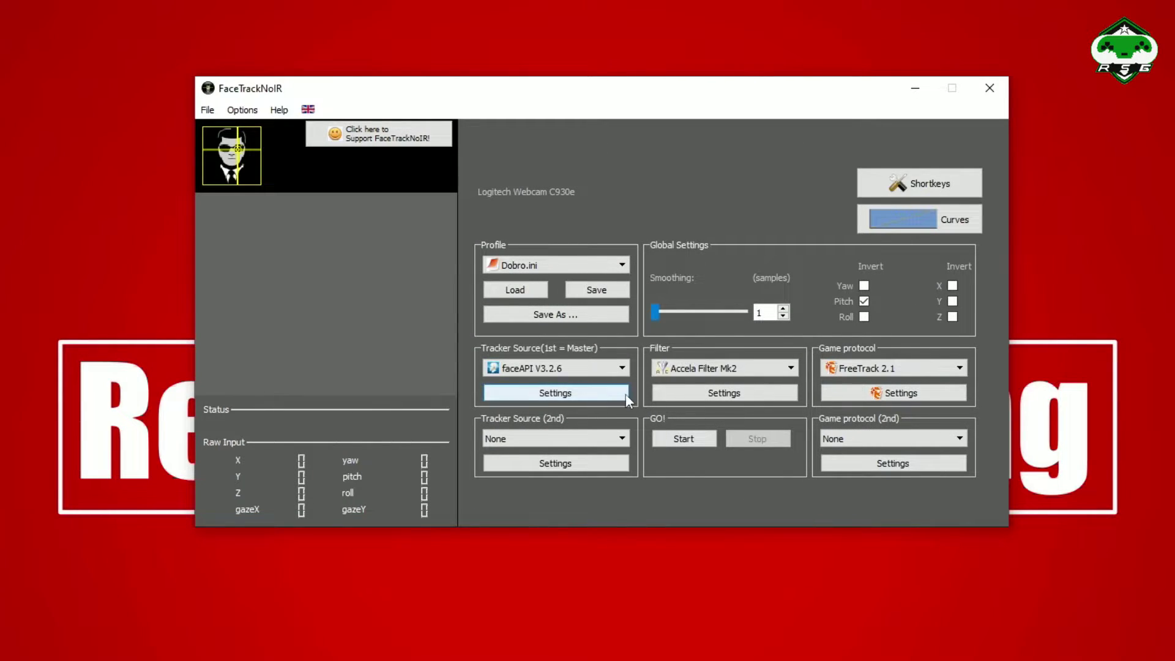
Leave the second tracker source at None and refresh the desktop twice.
left_click(545, 440)
left_click(546, 443)
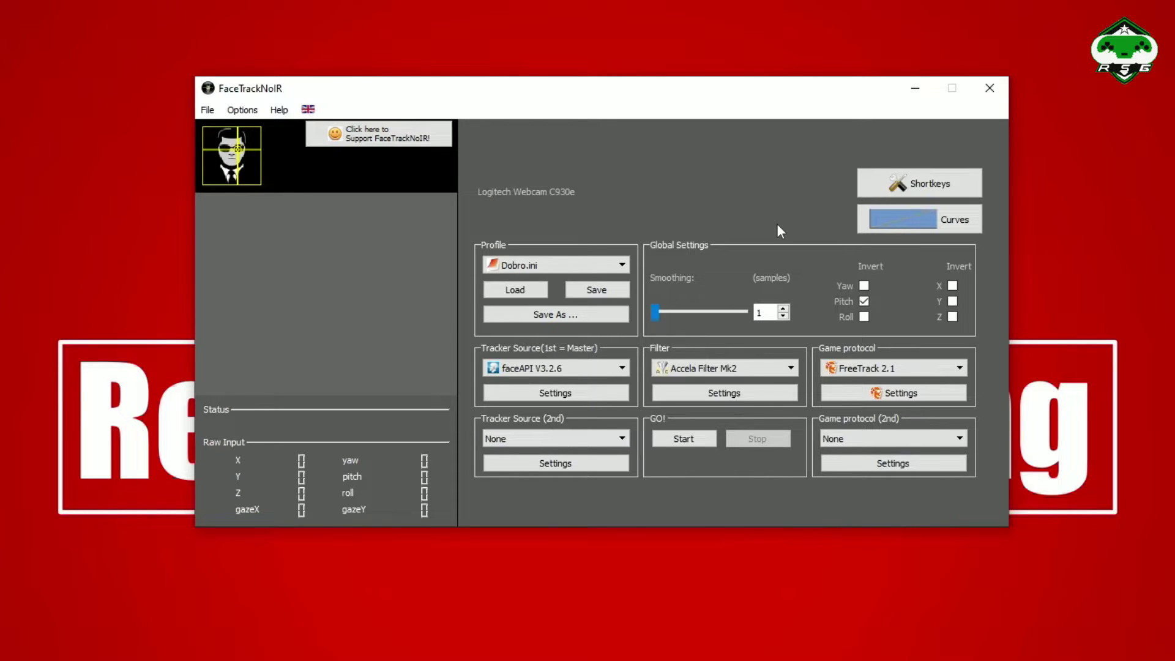
right_click(701, 542)
left_click(758, 585)
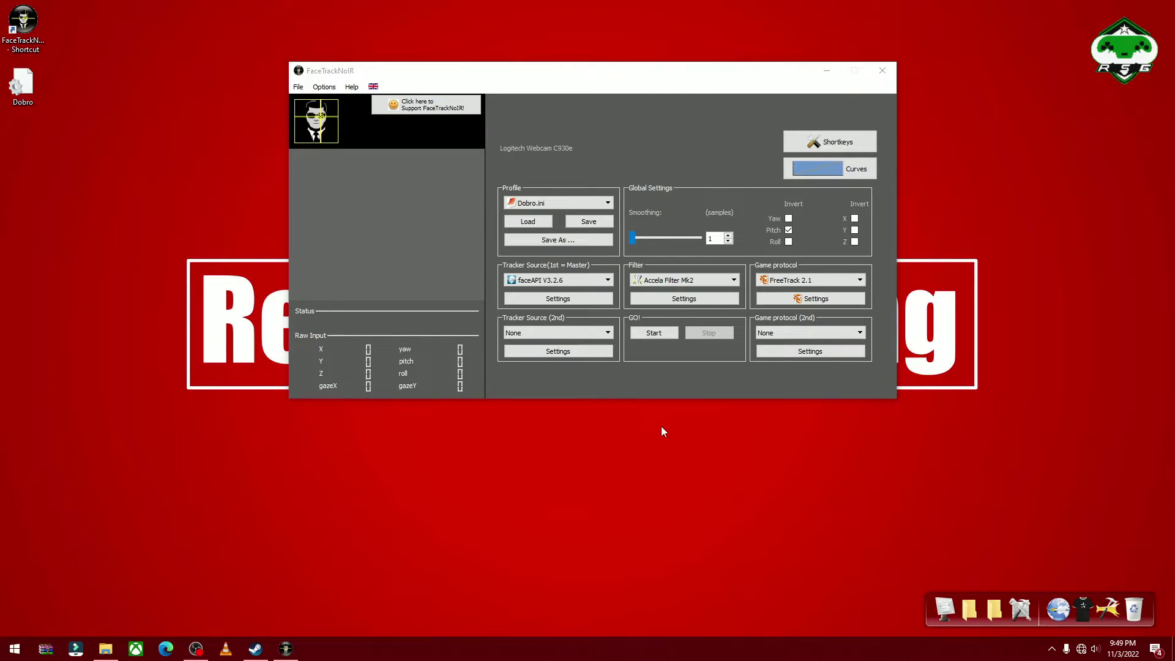
right_click(693, 564)
left_click(748, 611)
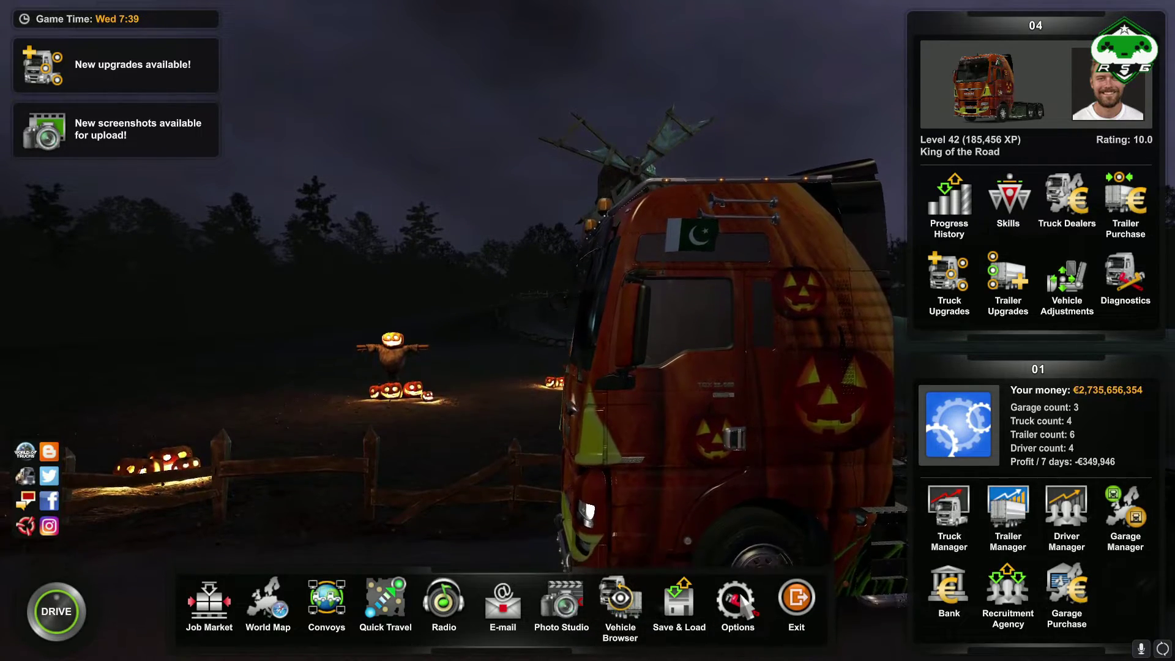
Confirm Reset Head is F12 and Enable Head Tracking is Num / in Keys & Buttons, then drive.
left_click(736, 599)
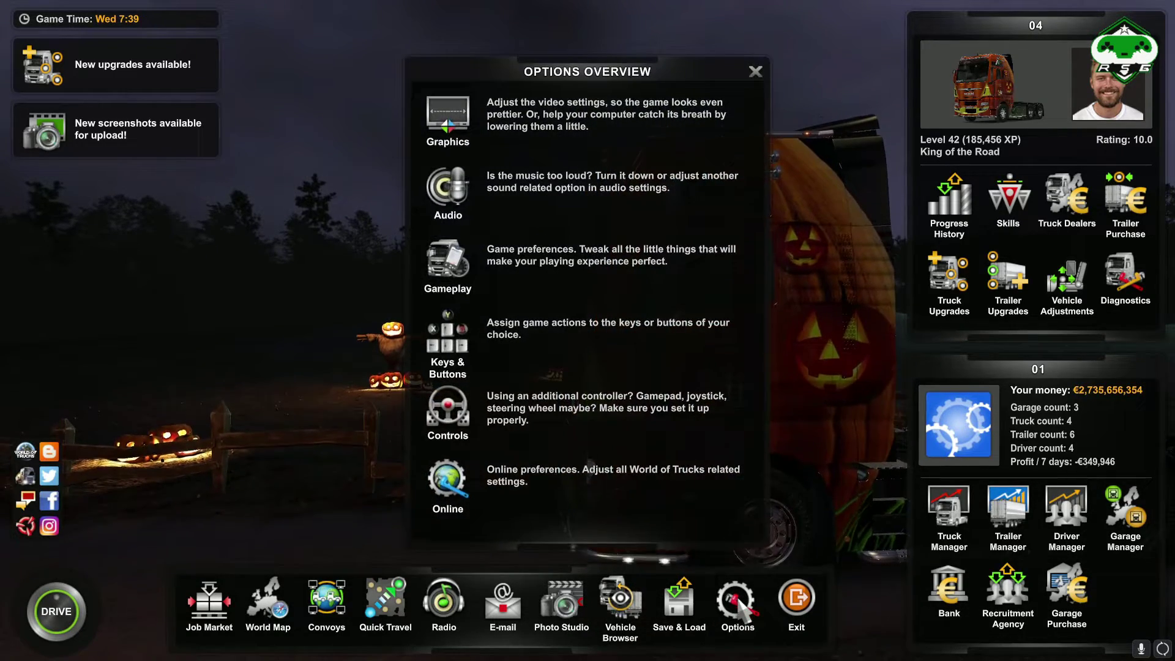
left_click(562, 330)
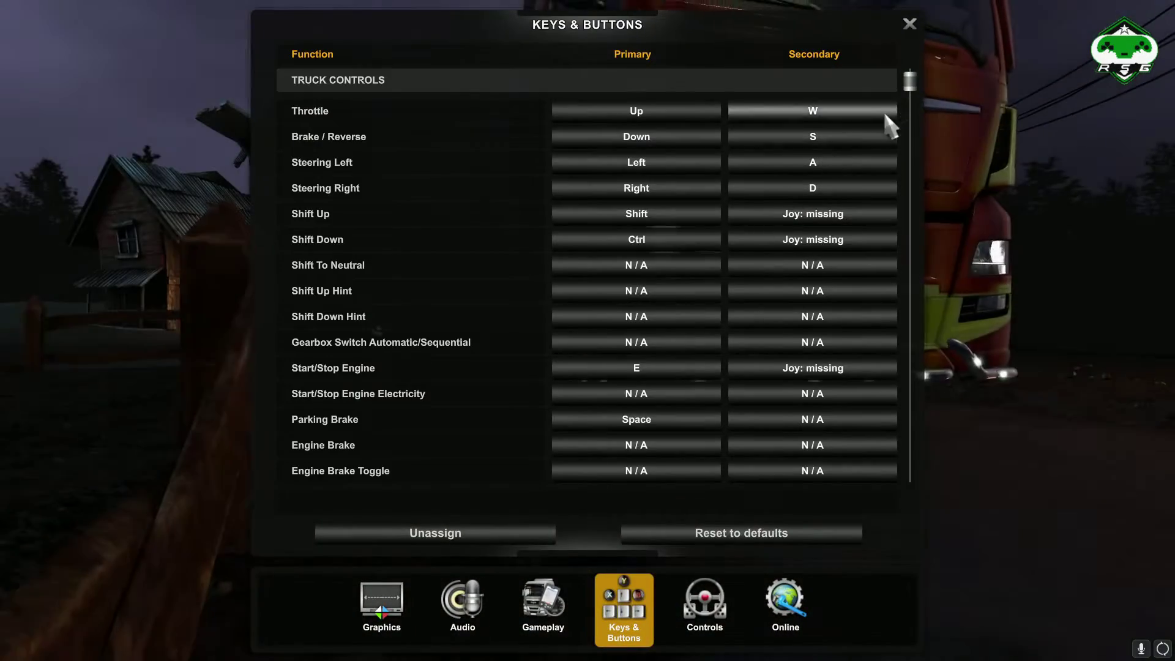
left_click_drag(913, 76, 901, 444)
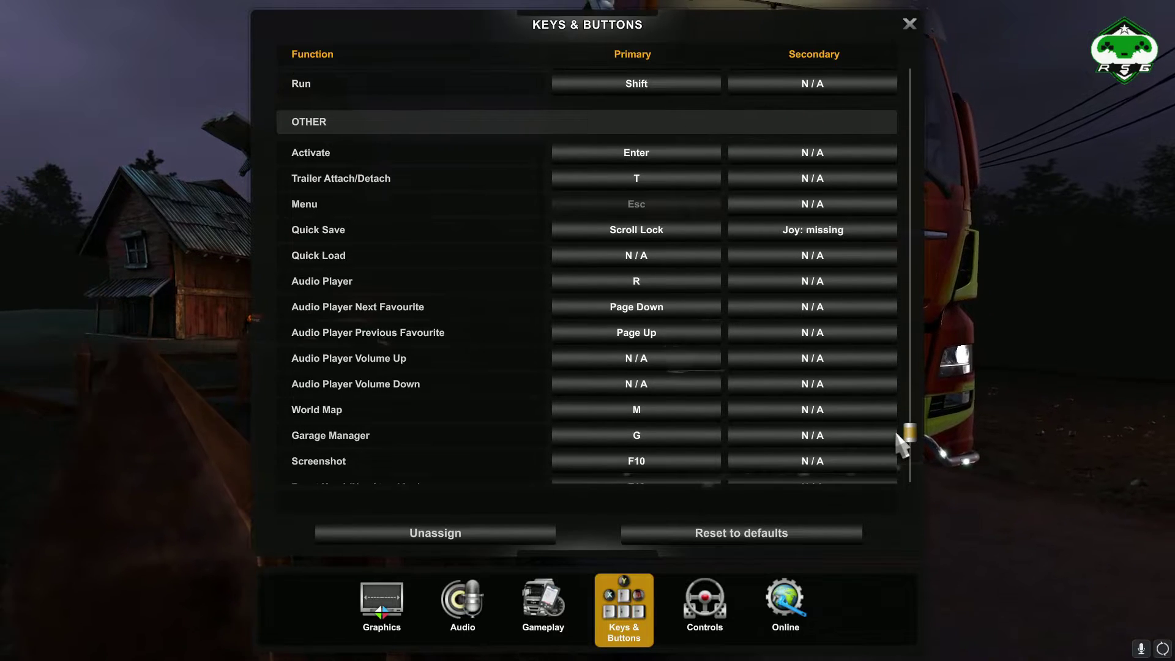
scroll(640, 279, "down", 3)
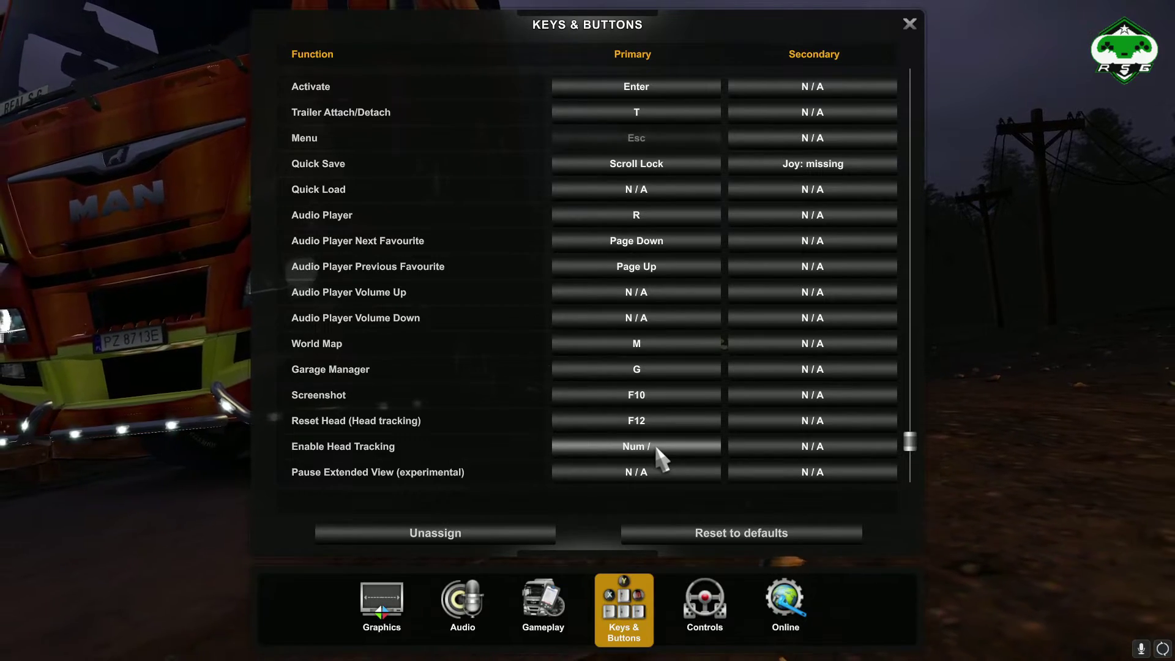
key("Escape")
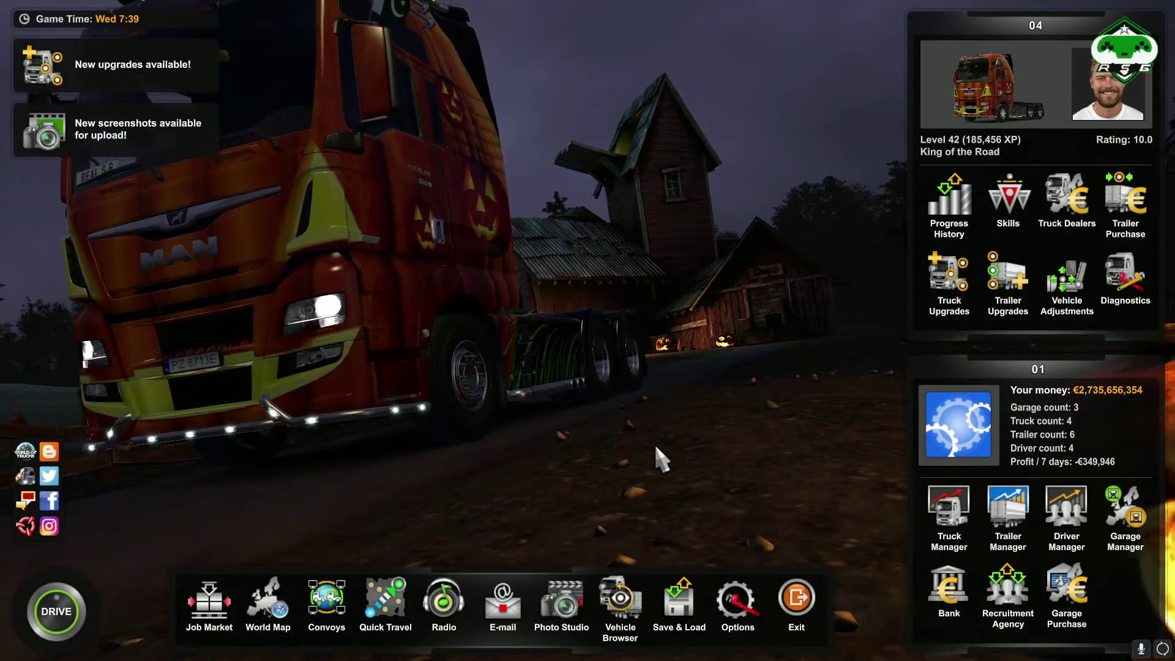
left_click(74, 611)
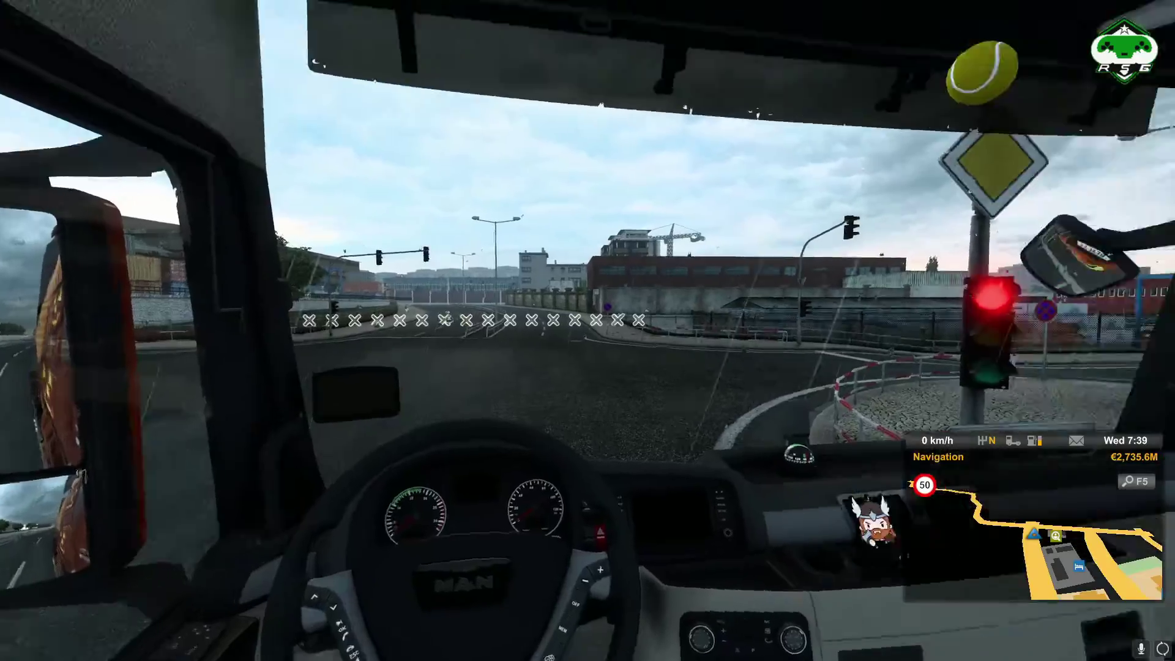